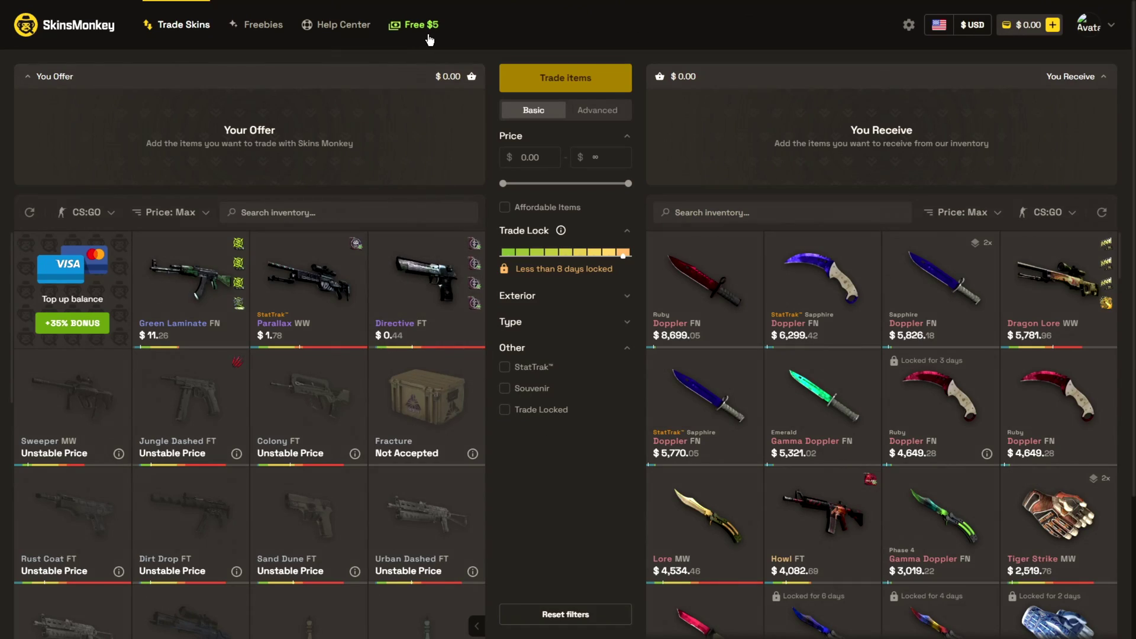
- Open the free $5 bonus offer, choose crypto payment, and set the amount to $100.00
click(419, 27)
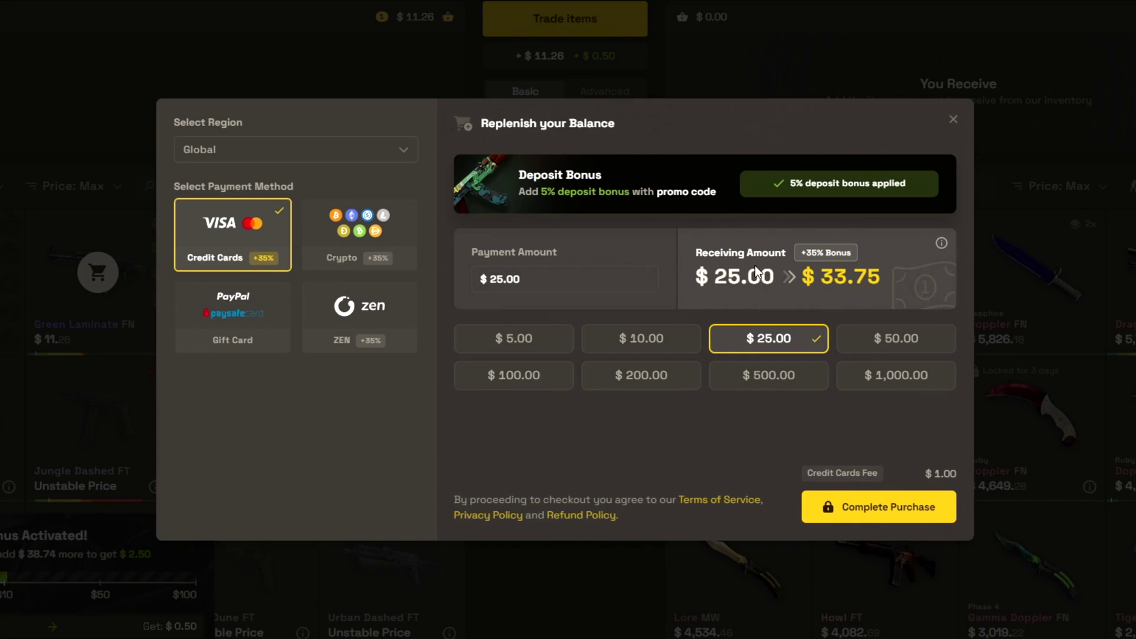
click(359, 234)
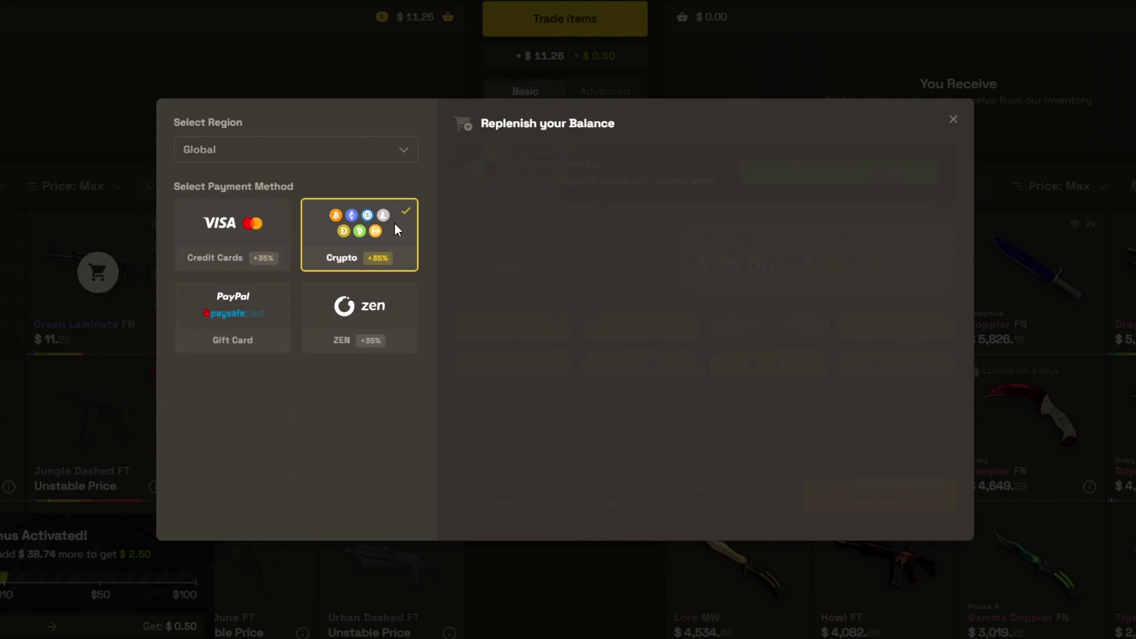
click(503, 391)
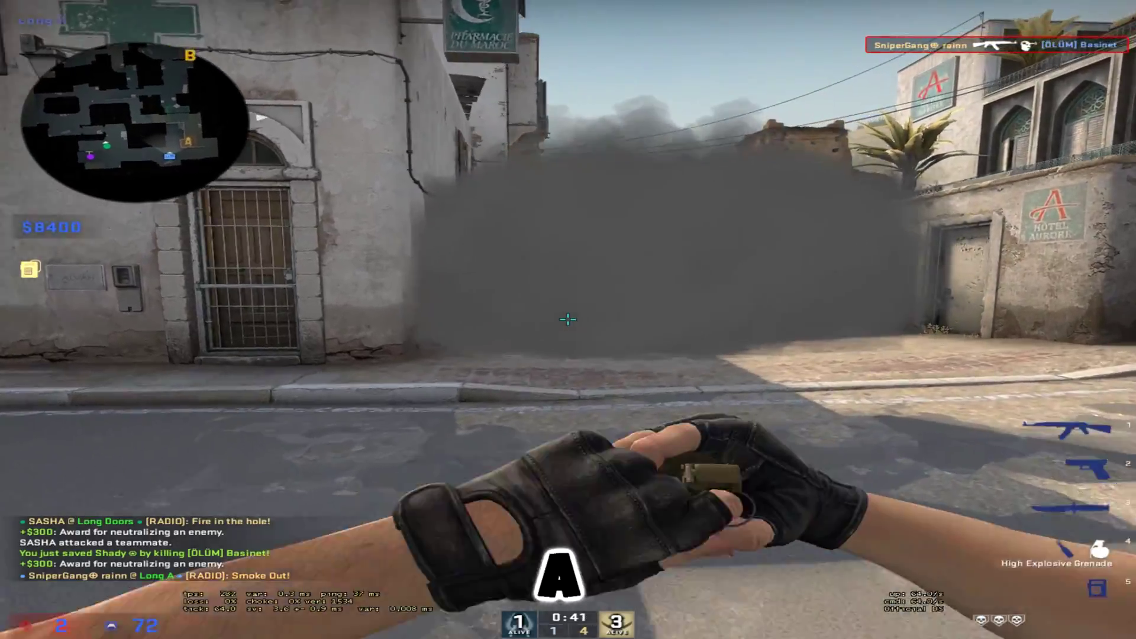
- Throw the HE grenade into the smoke, then switch weapons and draw the AK-47 again
click(568, 320)
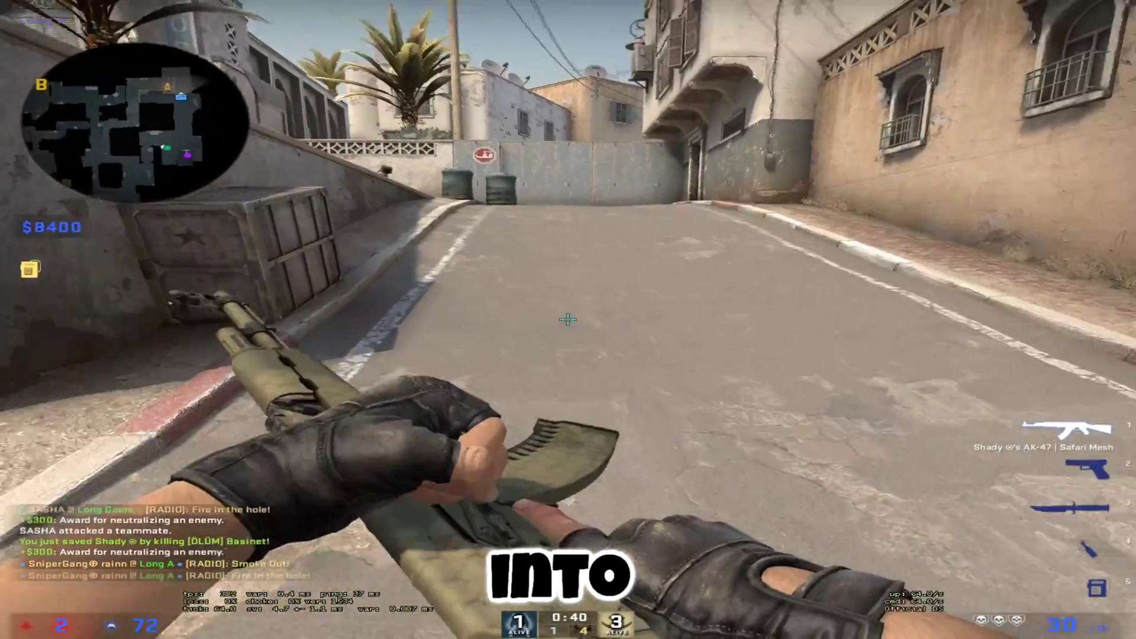
key(3)
key(1)
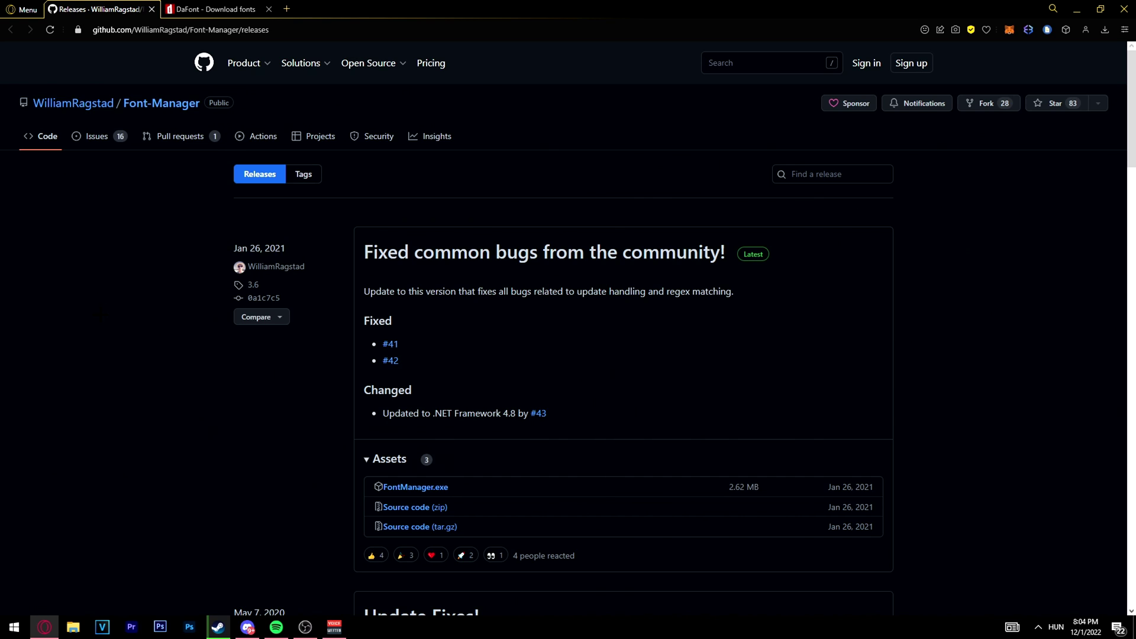
- Download FontManager.exe from the release assets and save it to the Desktop
click(409, 490)
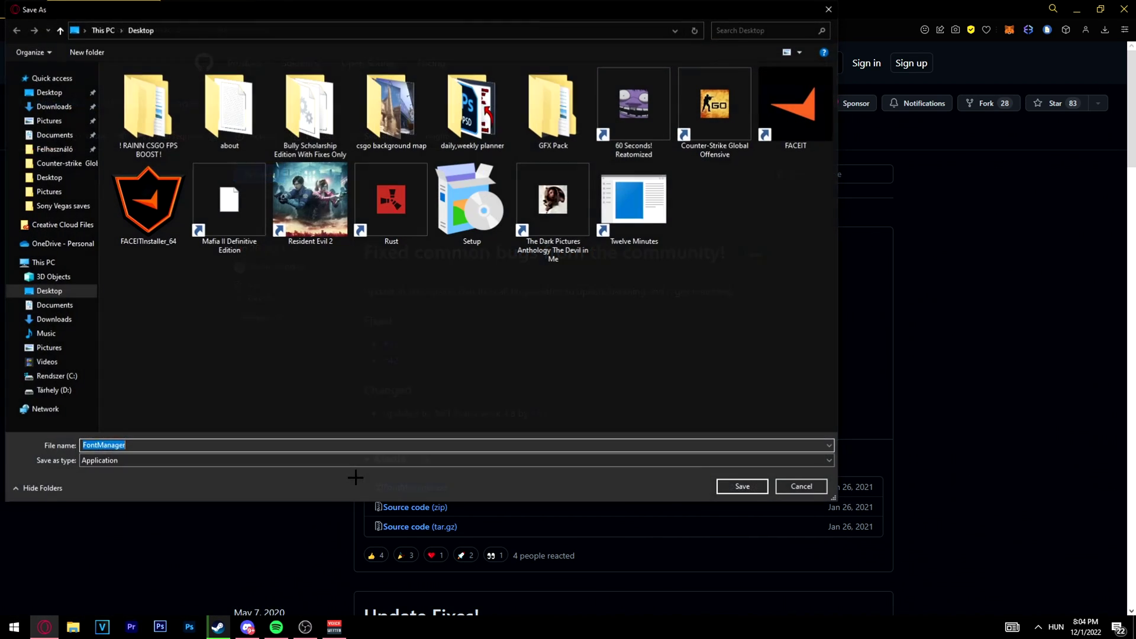
click(742, 485)
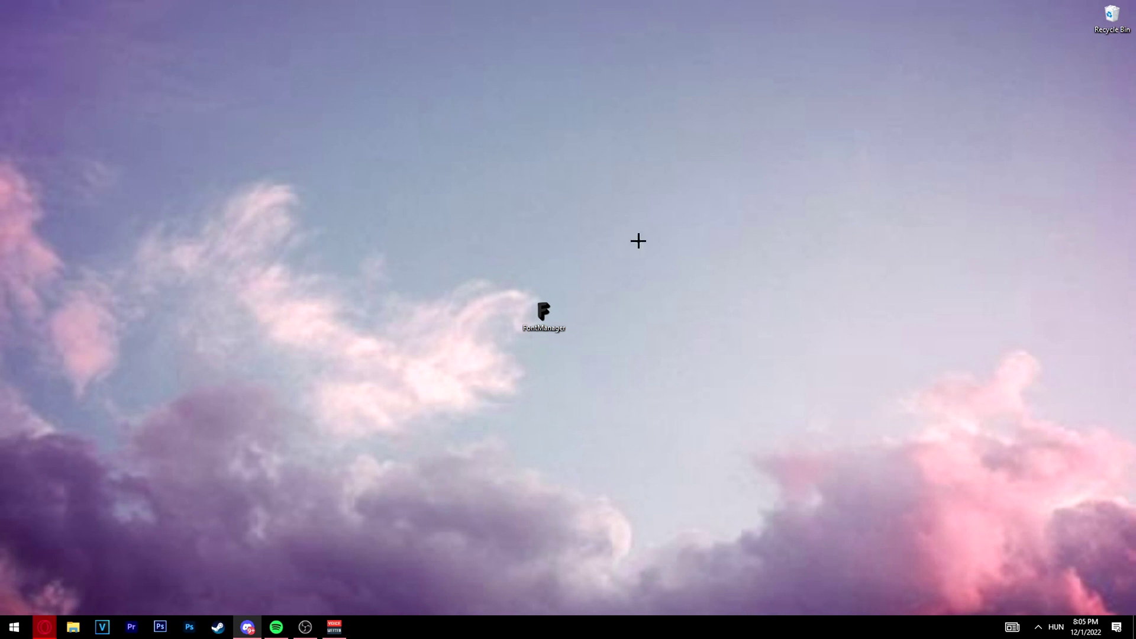
- Launch Font Manager from the desktop, reject the detected CS:GO path, and bring up Steam
double_click(542, 314)
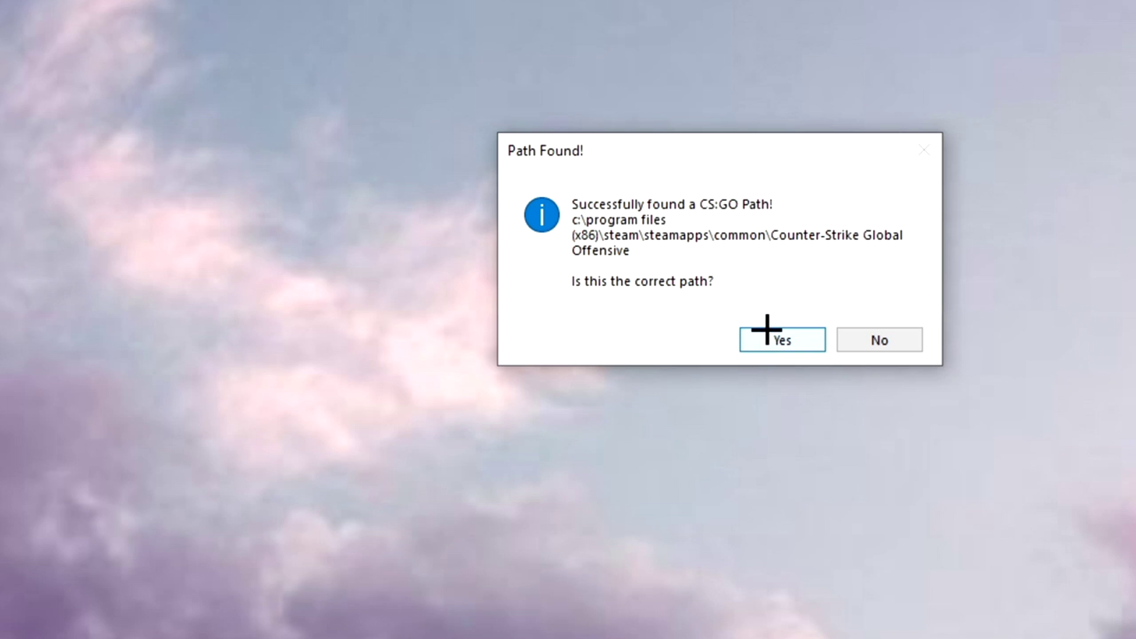
click(891, 335)
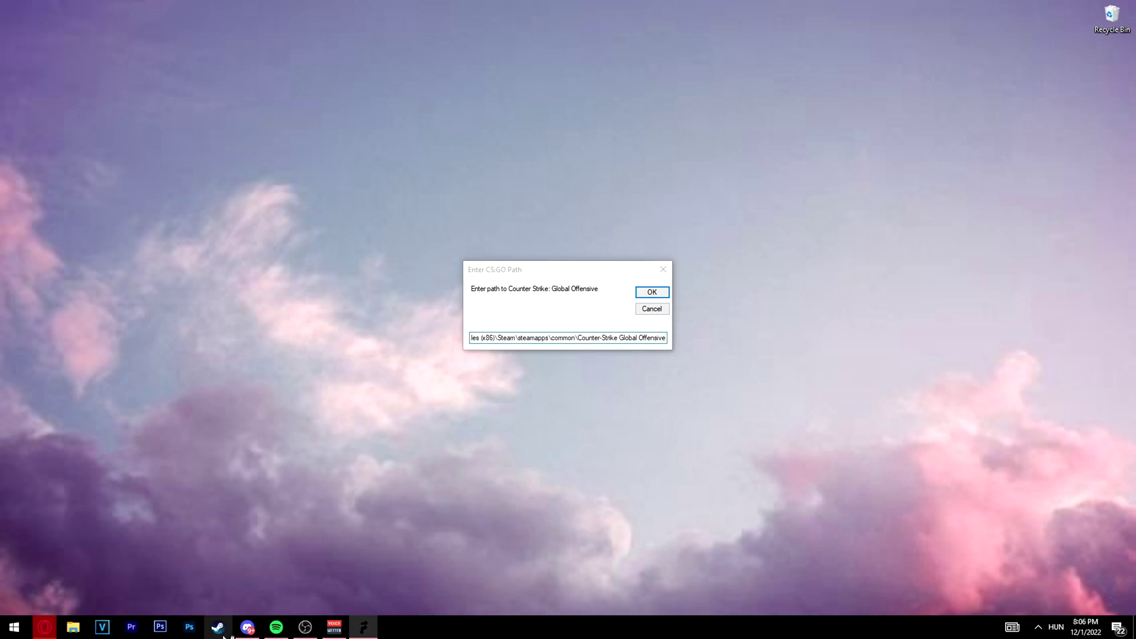
click(218, 627)
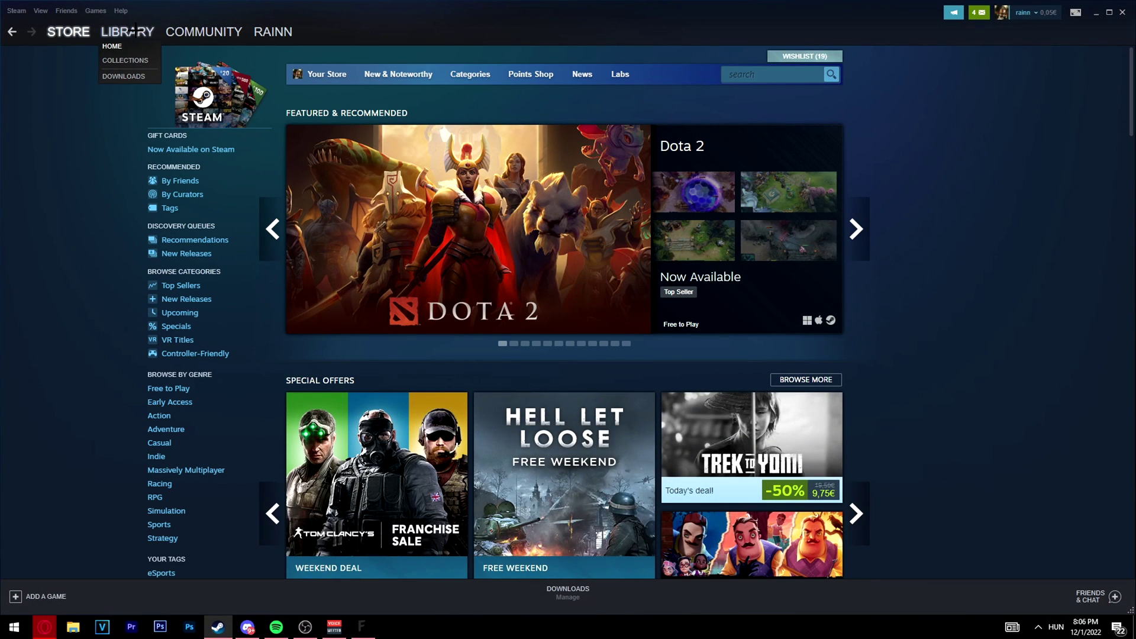
- Open the CS:GO install folder through its Steam Properties > Local Files > Browse
click(135, 30)
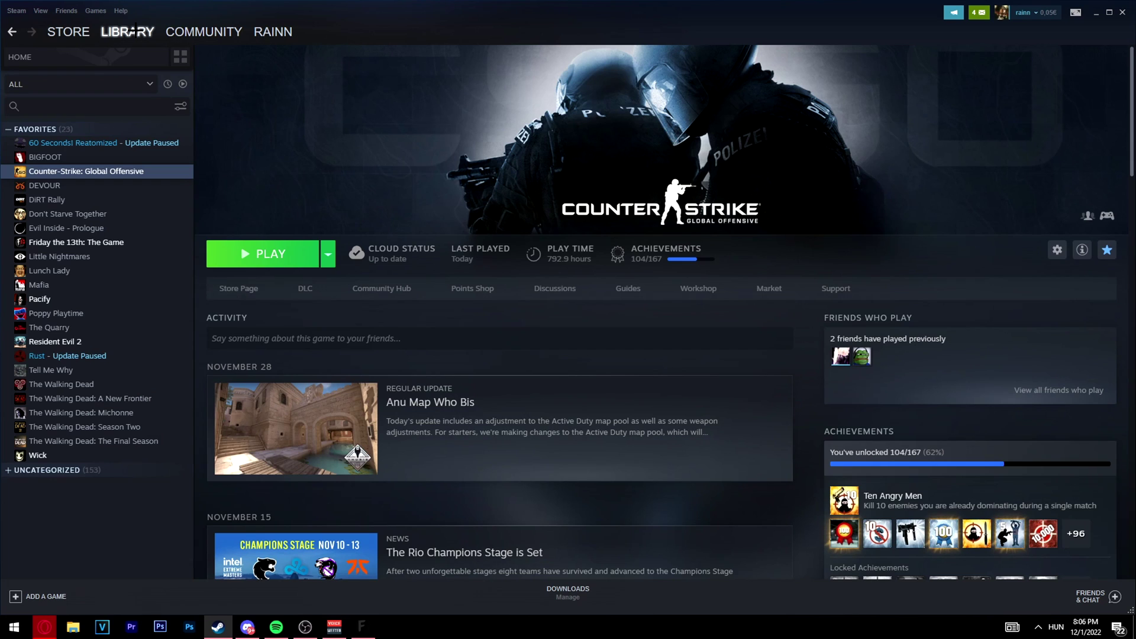
right_click(87, 173)
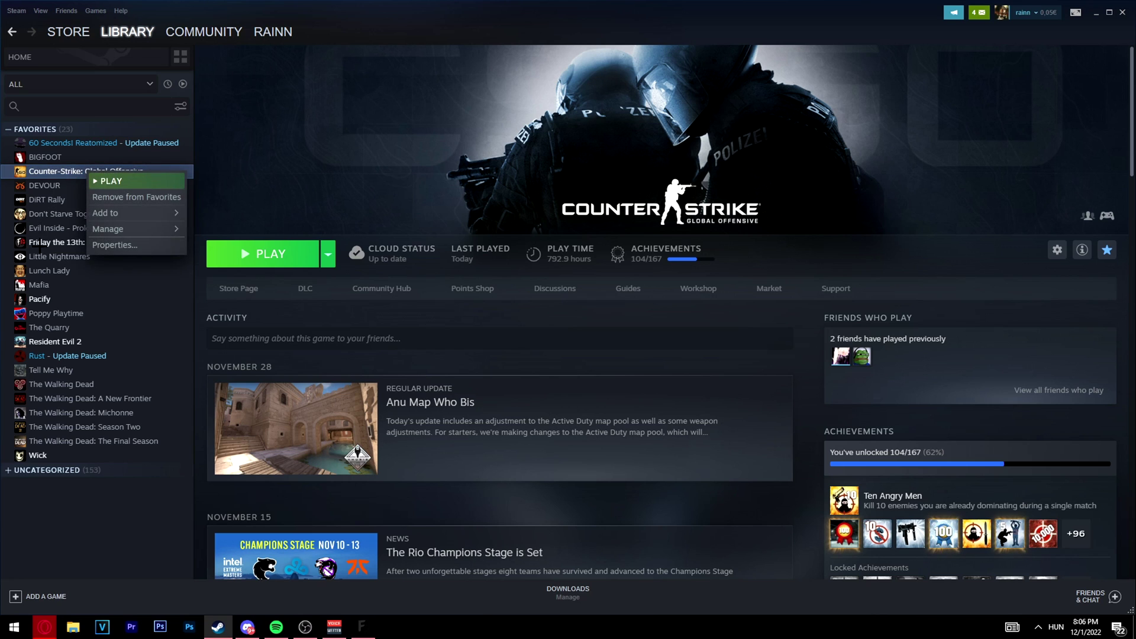
click(119, 245)
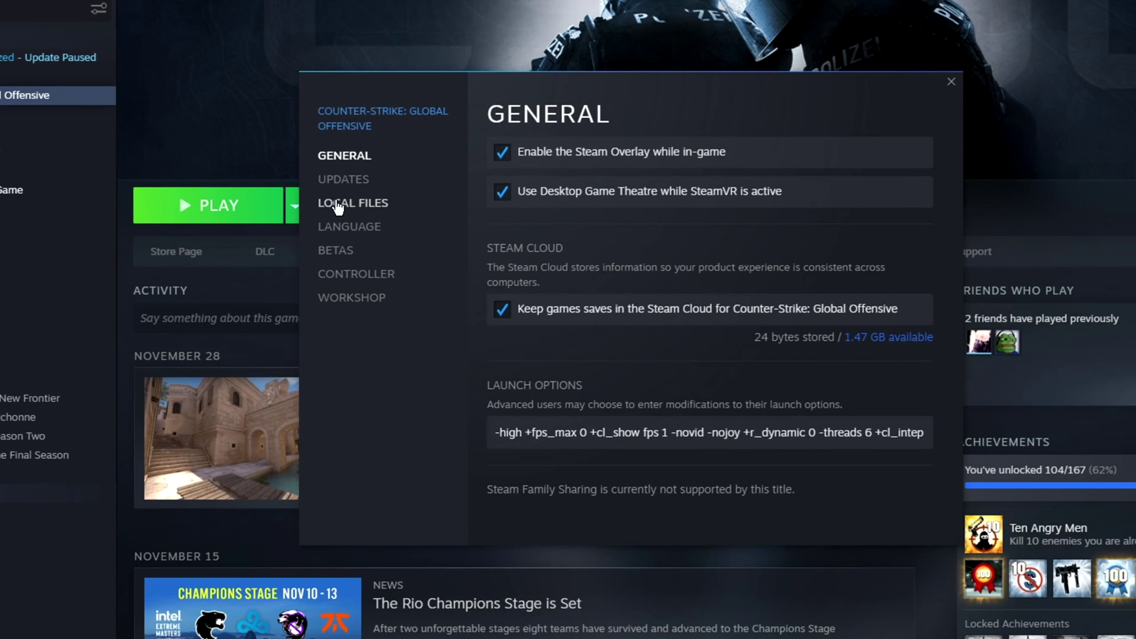
click(339, 204)
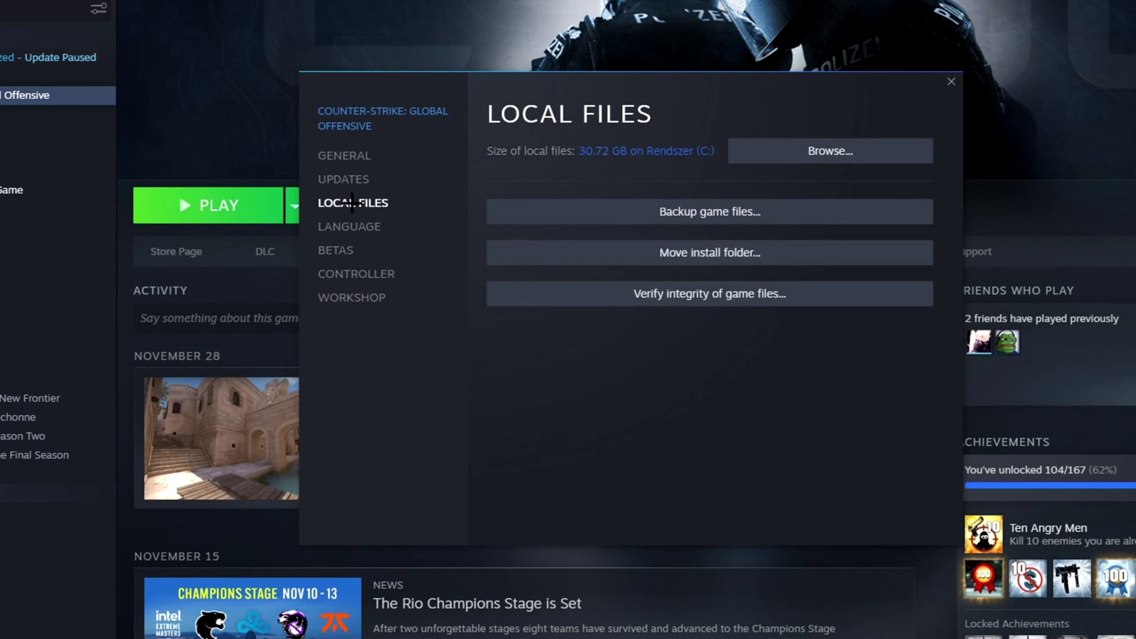
click(835, 152)
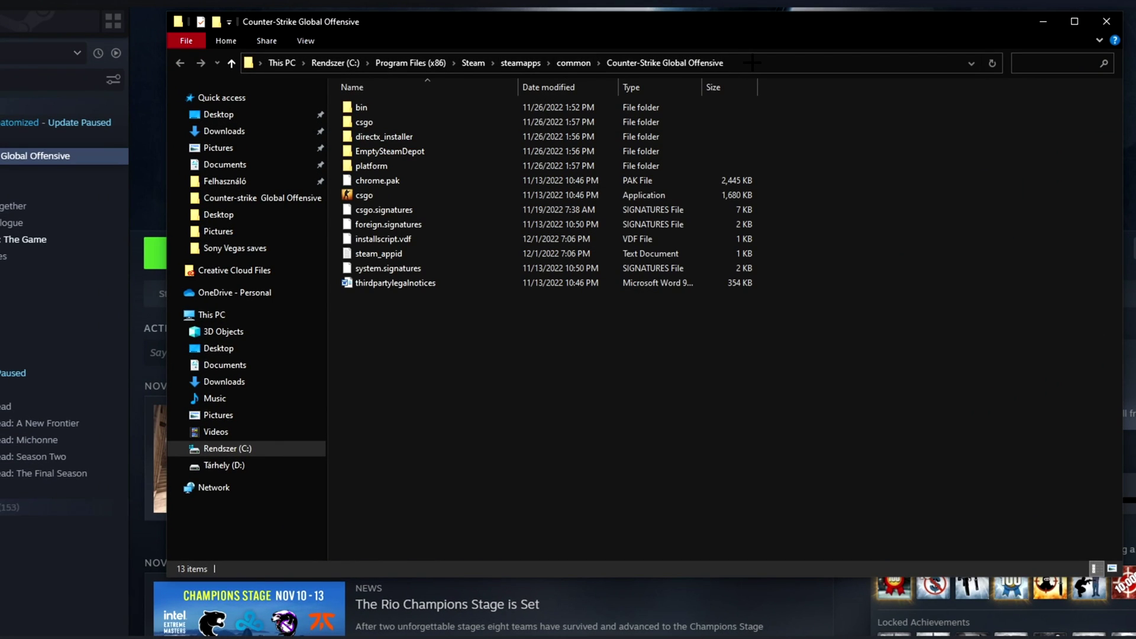
- Copy the CS:GO folder path from the Explorer address bar and close the window
click(753, 62)
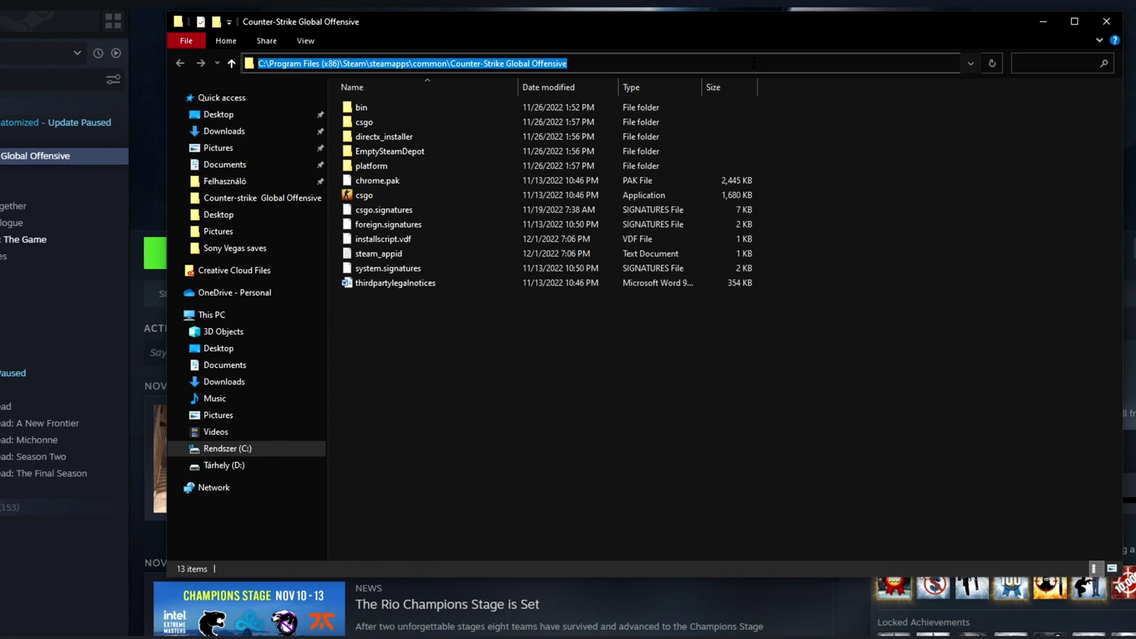
right_click(753, 63)
click(782, 107)
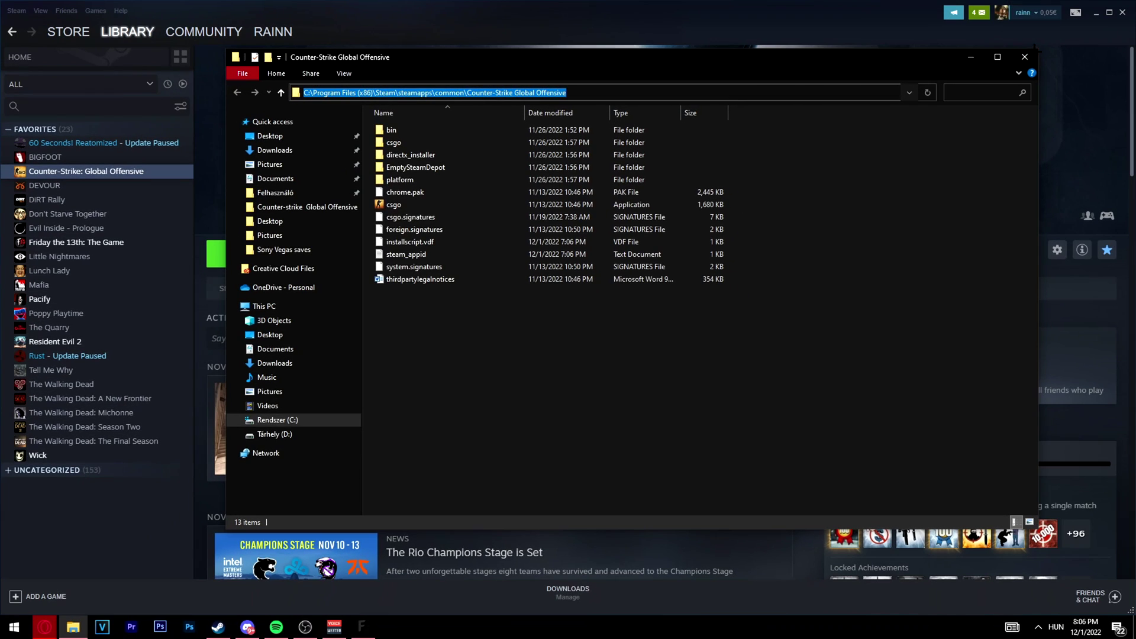
click(1028, 55)
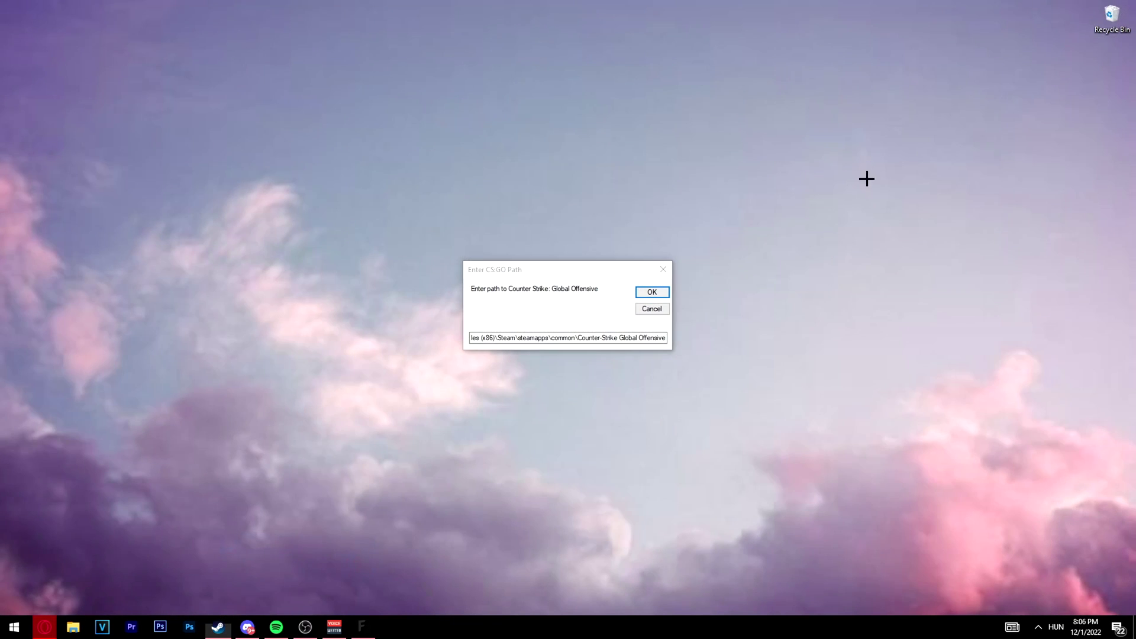
- Submit the copied CS:GO folder path, accept it, and reposition the Font Manager window
click(542, 337)
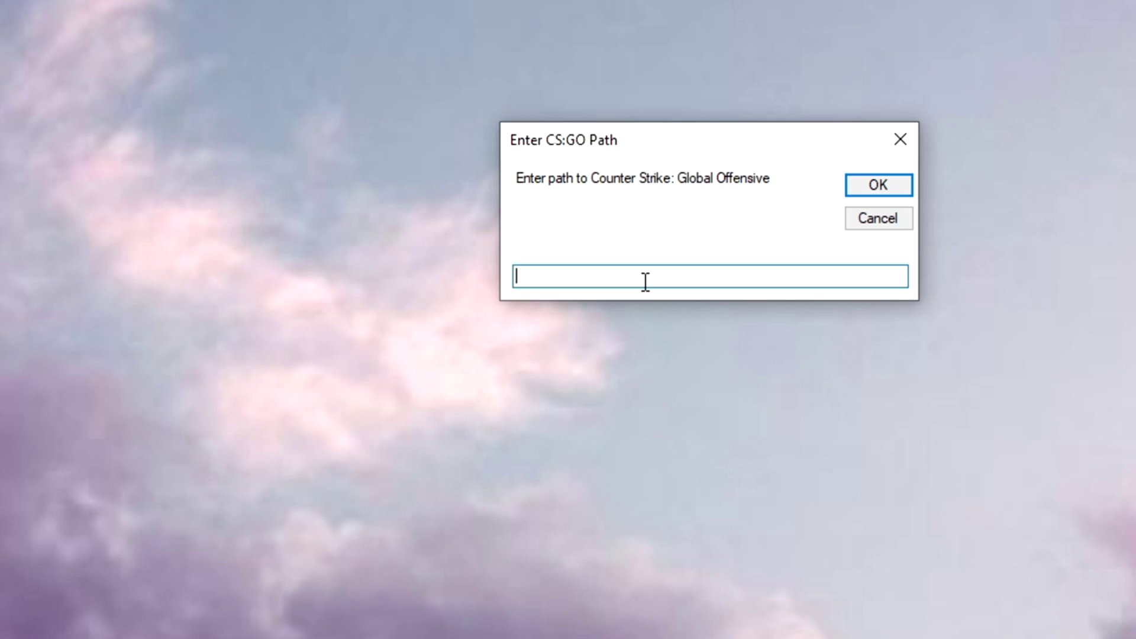
click(878, 185)
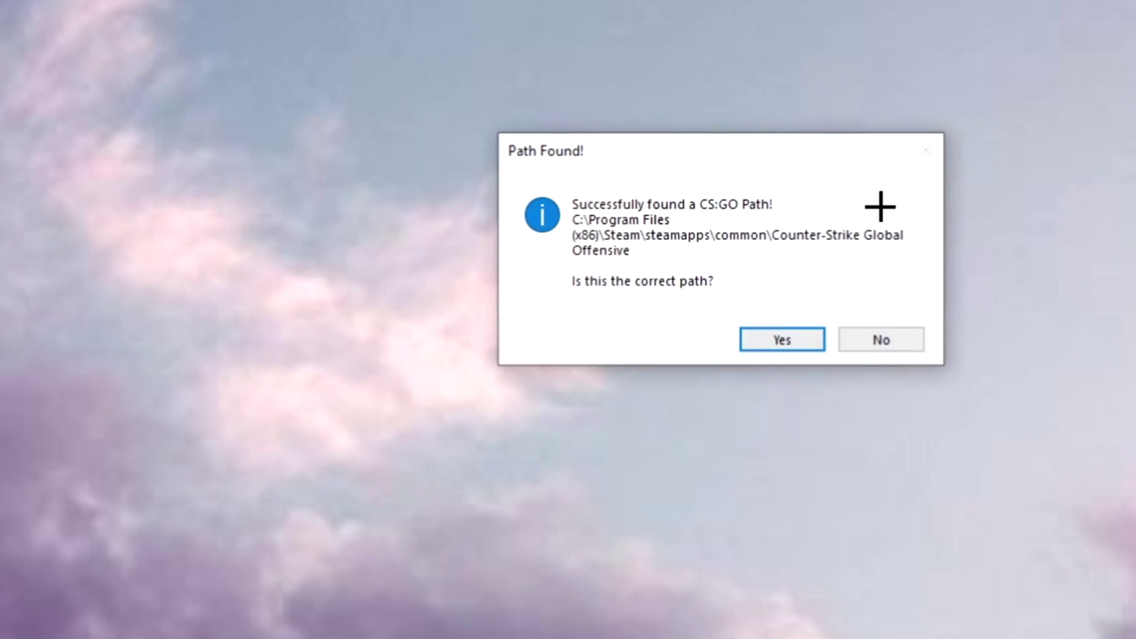
click(783, 339)
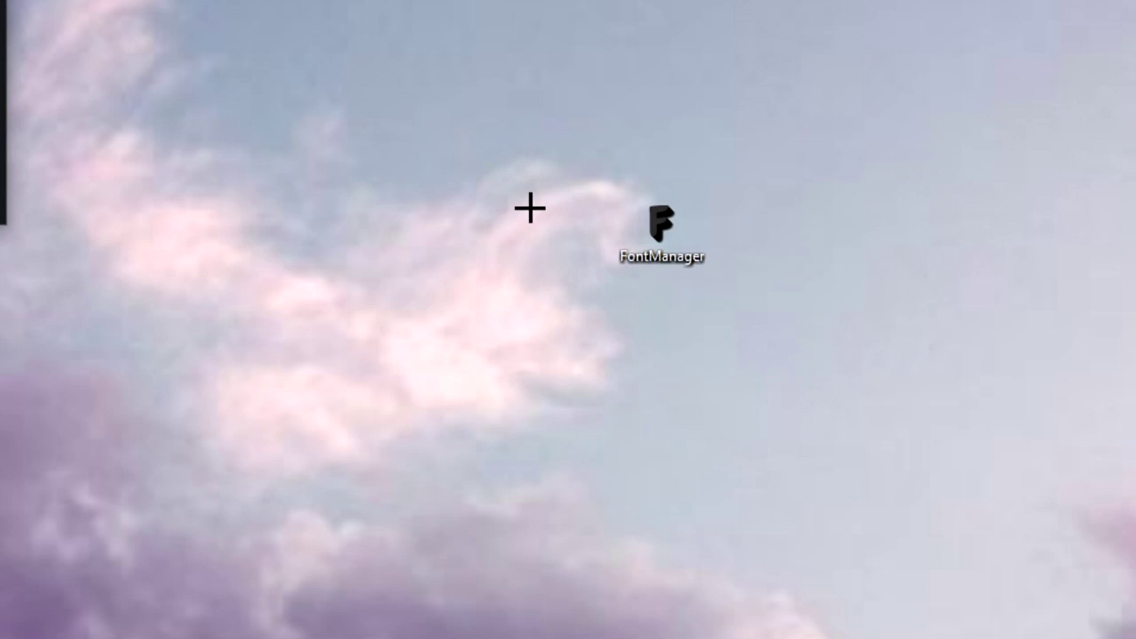
drag(90, 55, 506, 204)
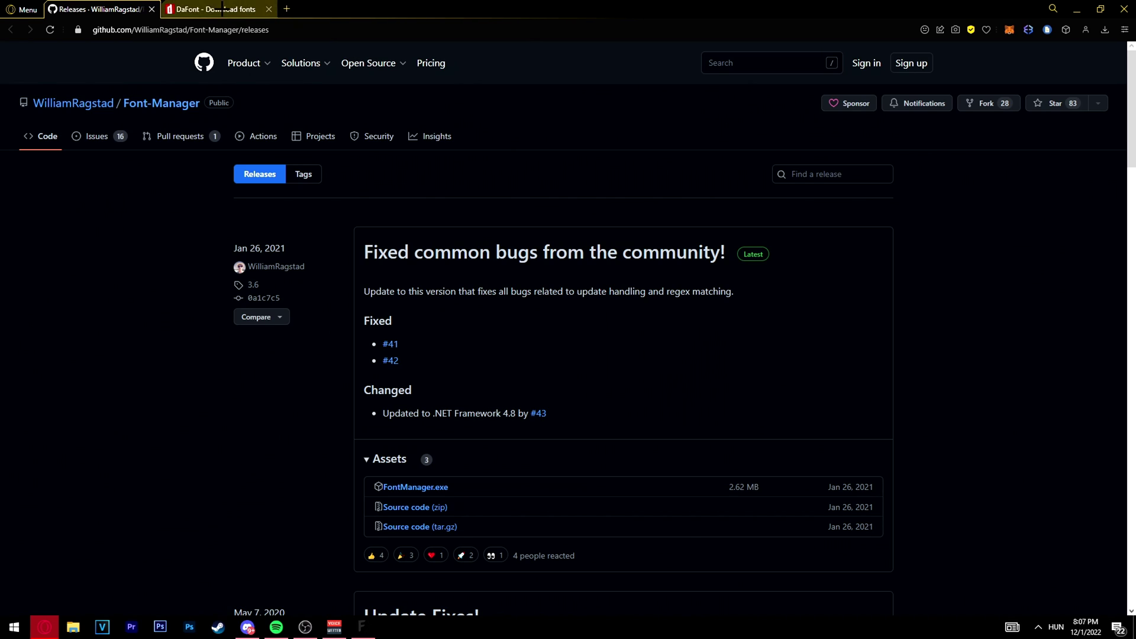
- Refresh the DaFont front page and download Fruit Days from Recently added fonts
key(ctrl+Tab)
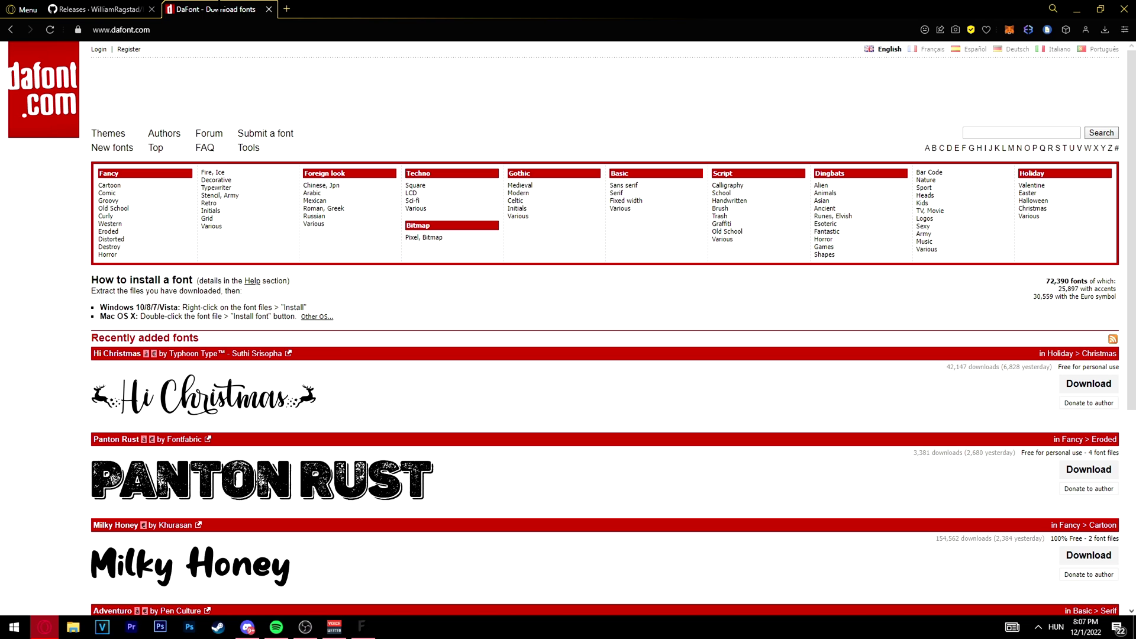
click(25, 95)
scroll(48, 258, down, 4)
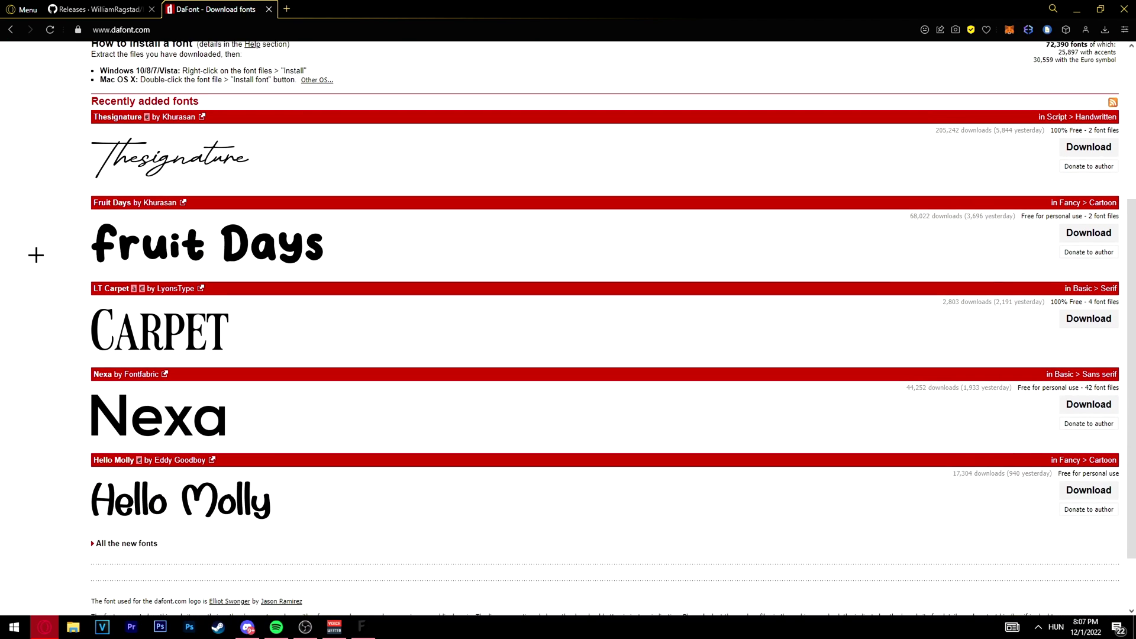
scroll(36, 255, up, 4)
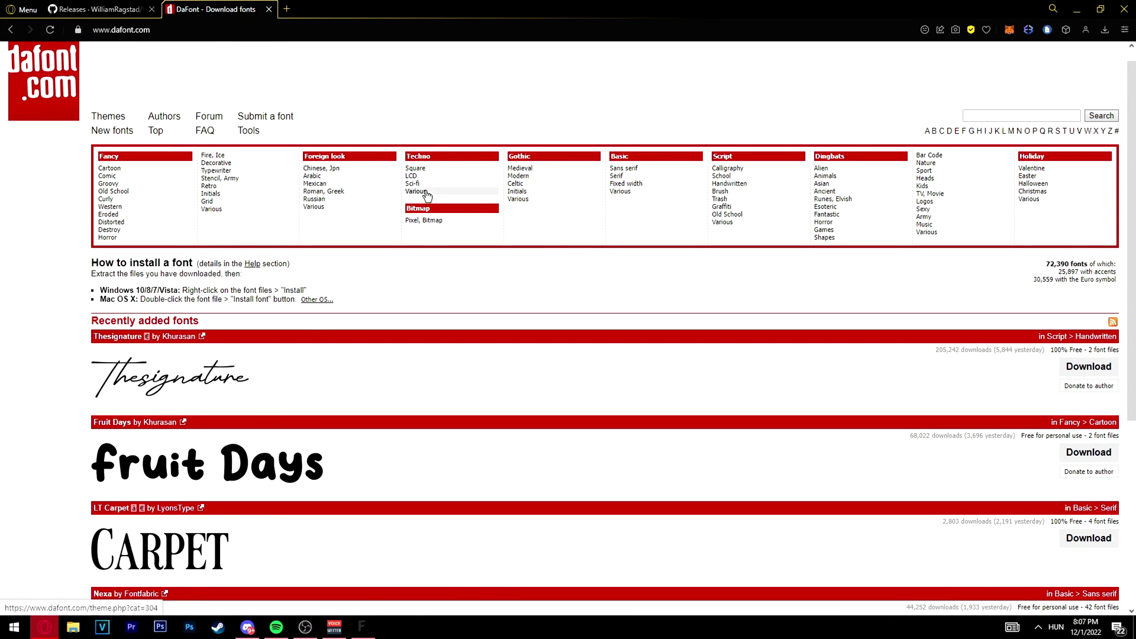
scroll(140, 374, down, 1)
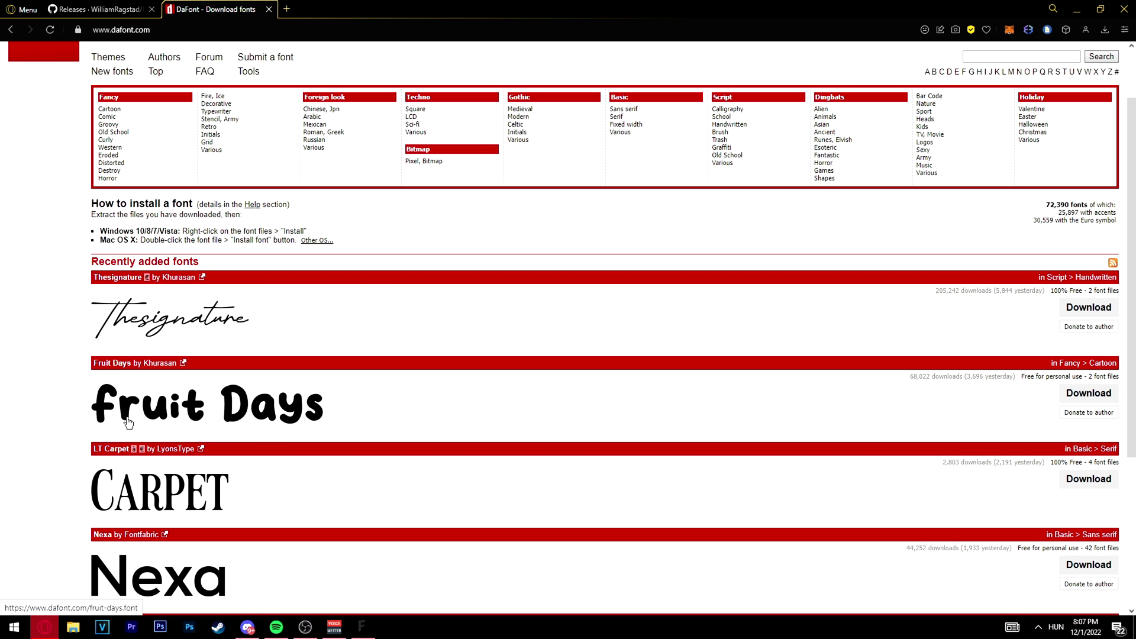
scroll(5, 431, up, 2)
scroll(4, 431, down, 1)
click(1089, 410)
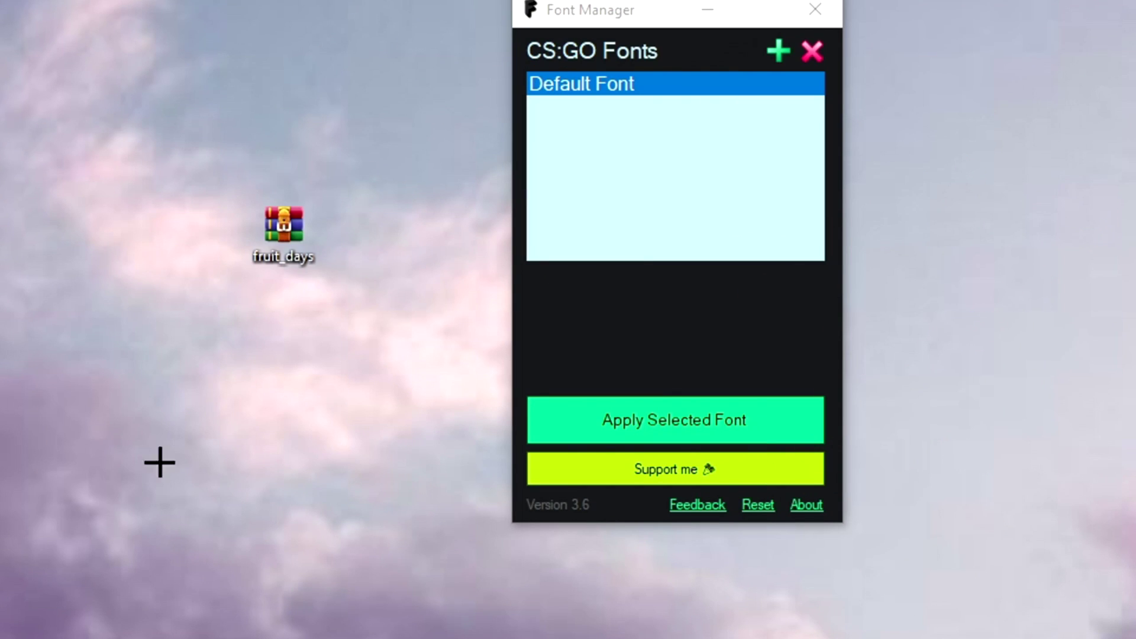
- Drop the fruit_days archive into Font Manager, install Fruit Days.otf, and select Fruit days
drag(282, 232, 671, 213)
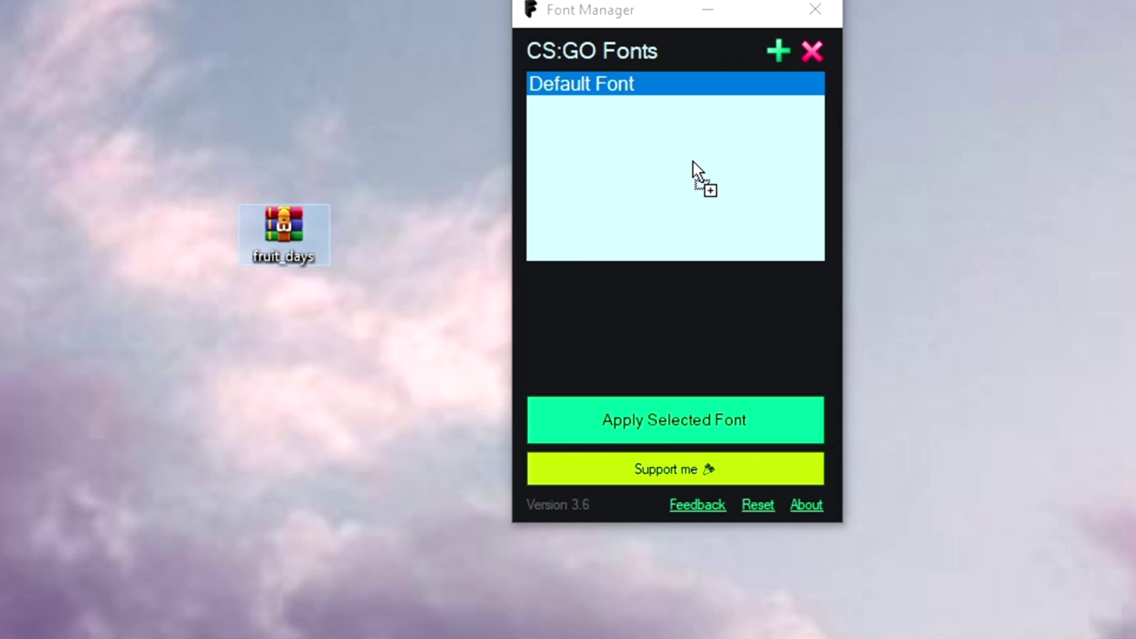
drag(693, 163, 692, 160)
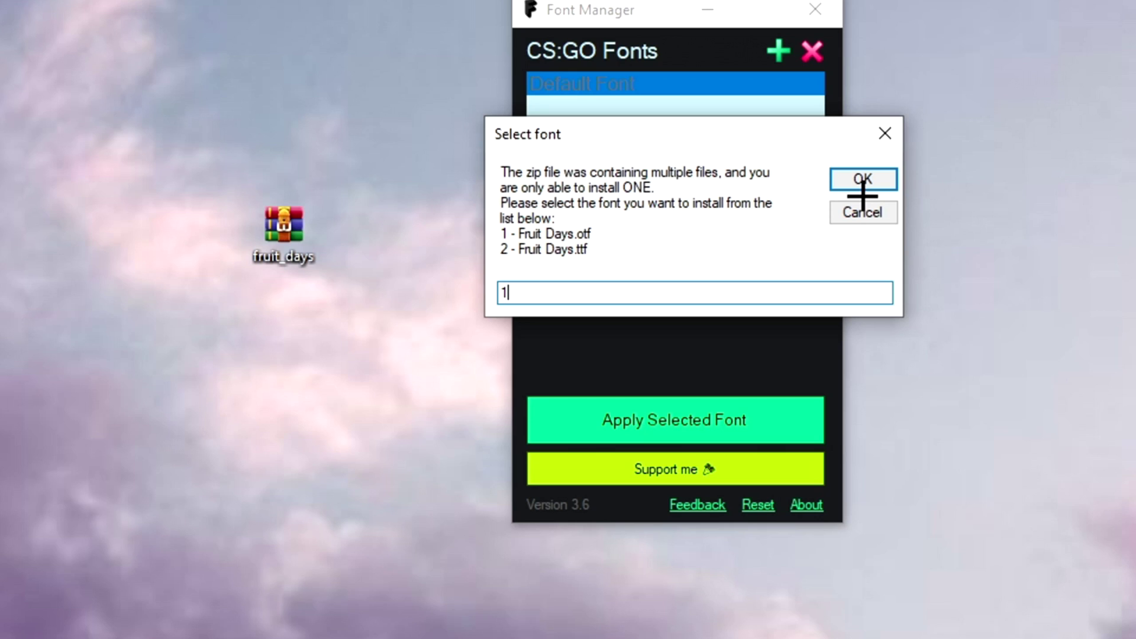
click(862, 180)
drag(855, 189, 715, 193)
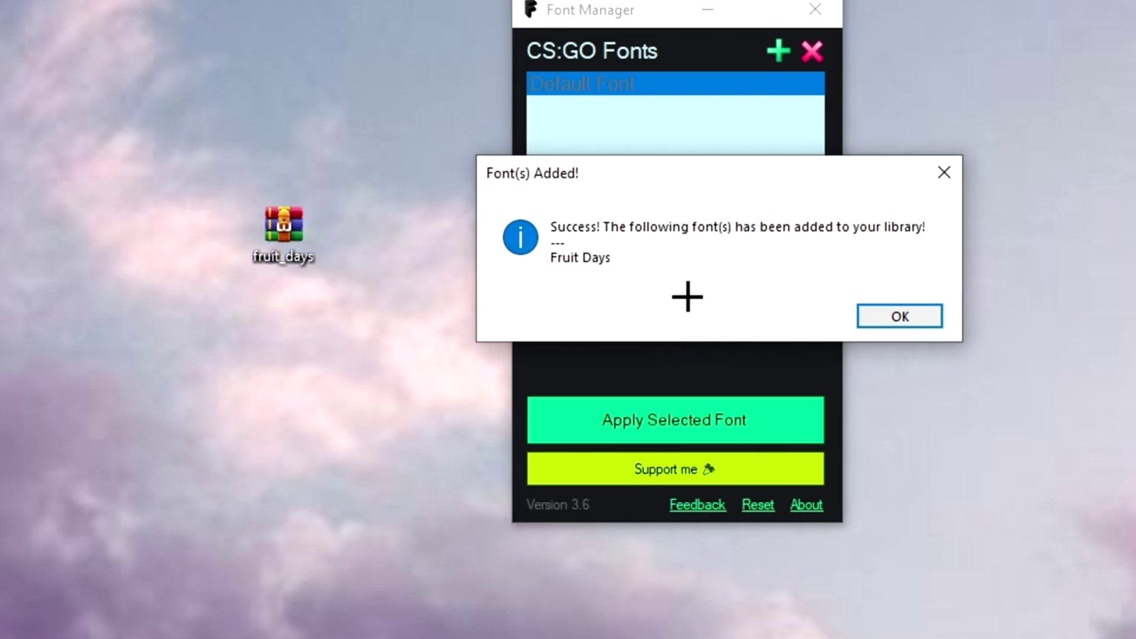
click(917, 317)
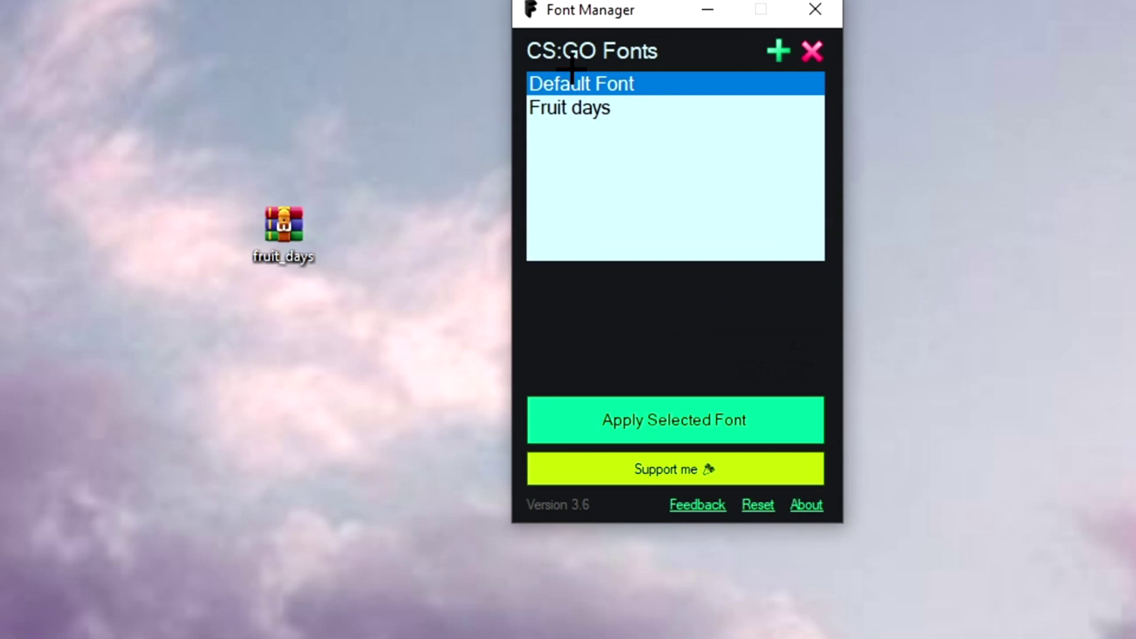
click(621, 107)
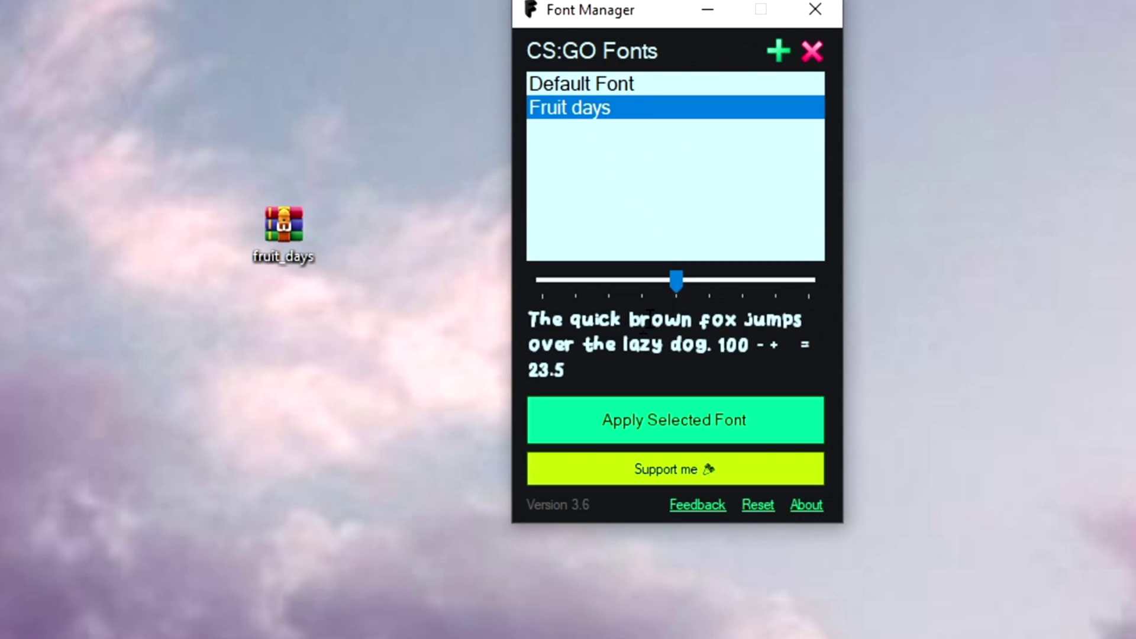
- Resize the Fruit days preview text, then apply Fruit days to CS:GO and confirm
mouse_move(664, 282)
mouse_down()
mouse_move(541, 281)
mouse_move(806, 282)
mouse_move(677, 283)
mouse_up()
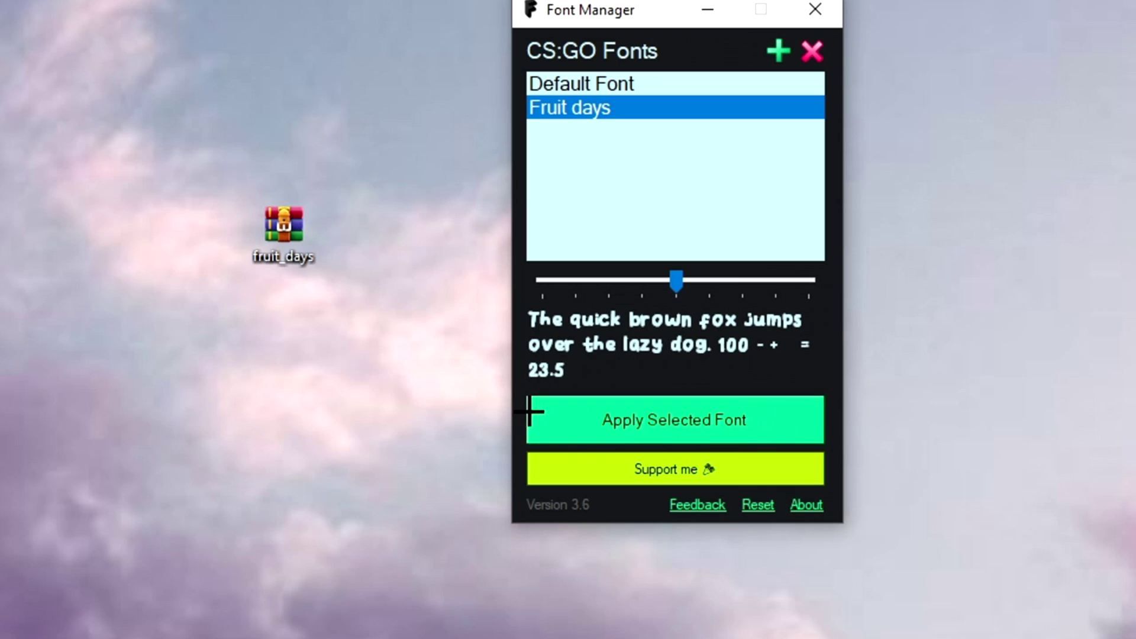
click(664, 432)
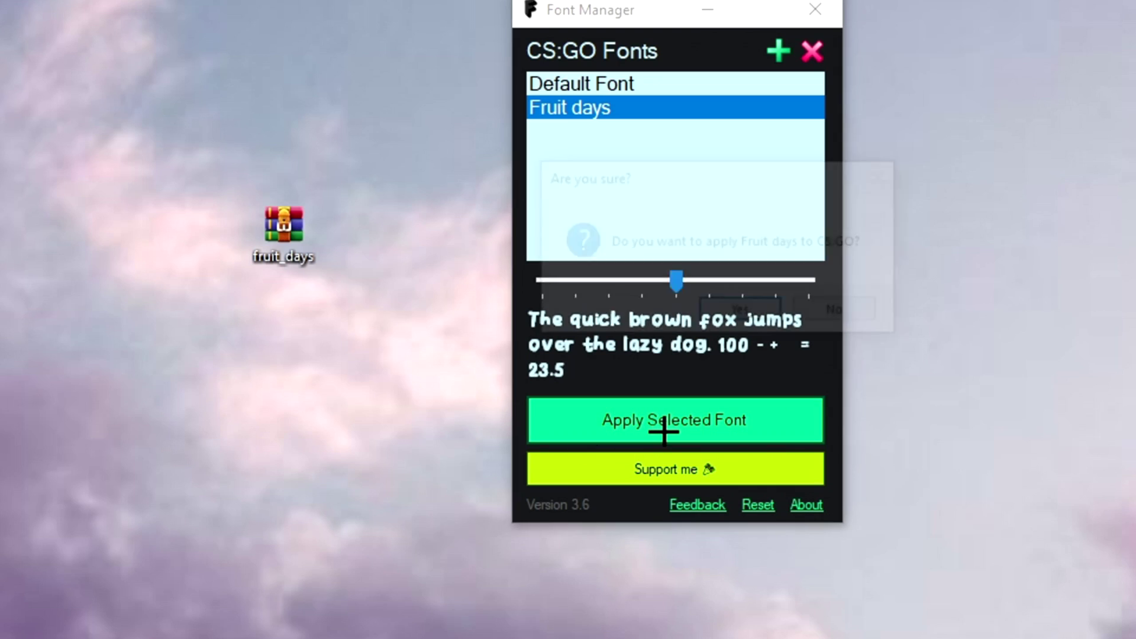
click(735, 315)
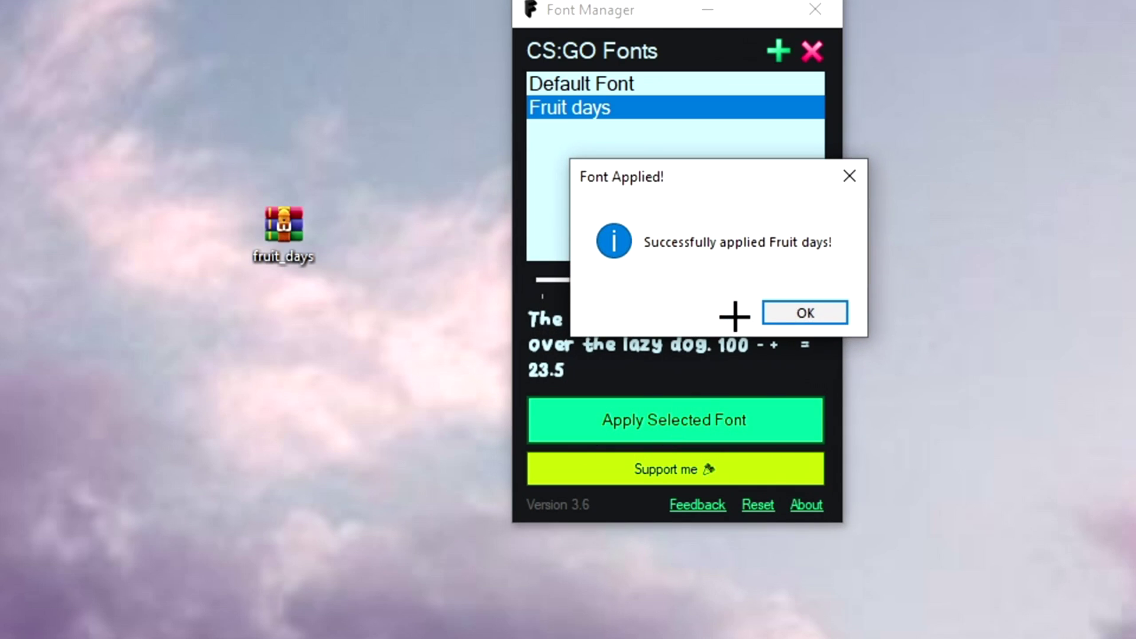
click(808, 312)
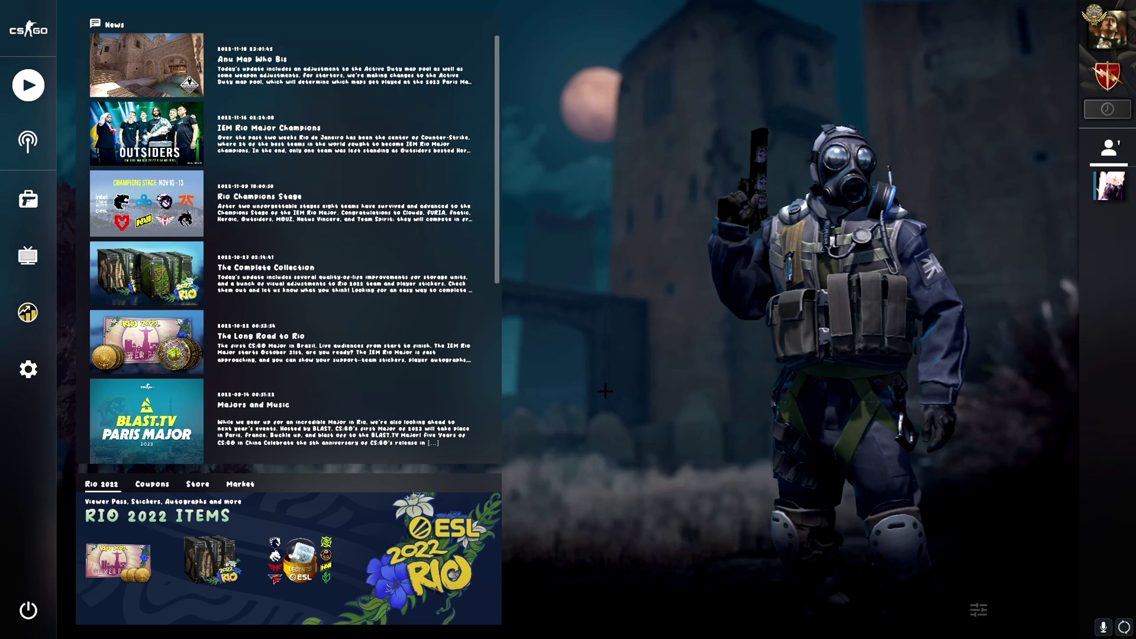
- Open the matchmaking Play panel and show the Wingman maps in the Fruit days font
click(47, 100)
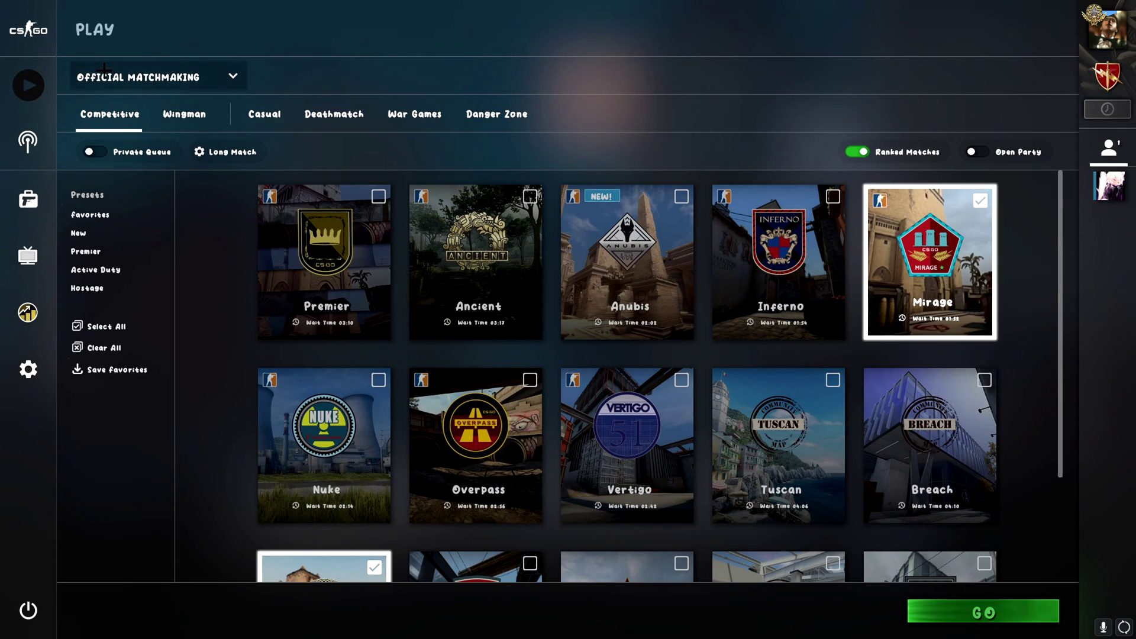
click(185, 113)
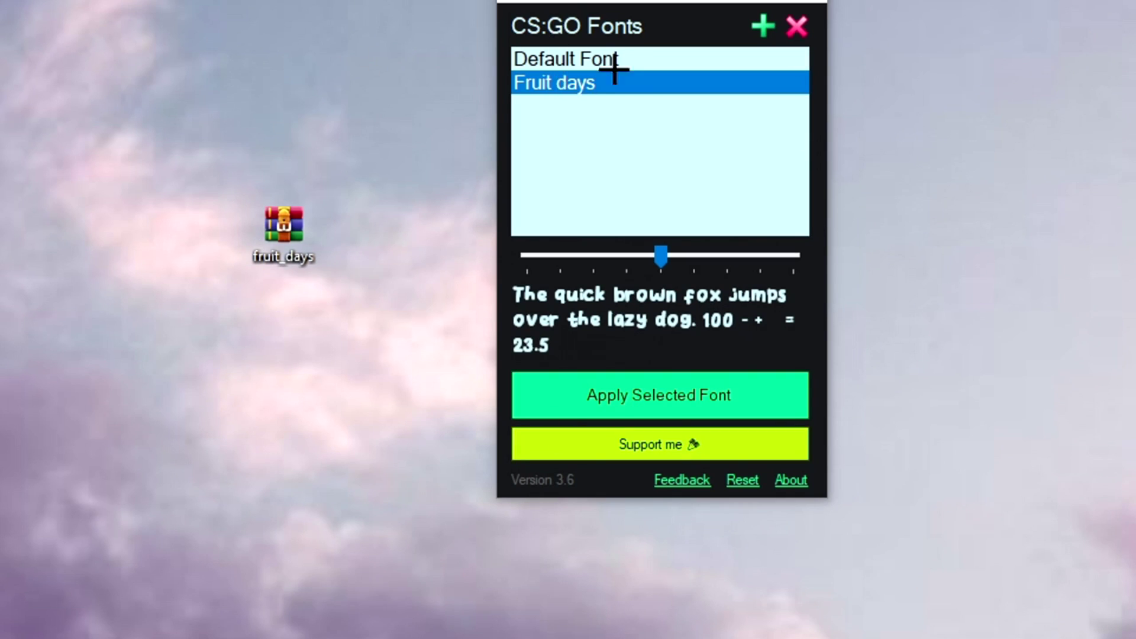
- Select Default Font, apply it to CS:GO, and confirm the reset
click(641, 57)
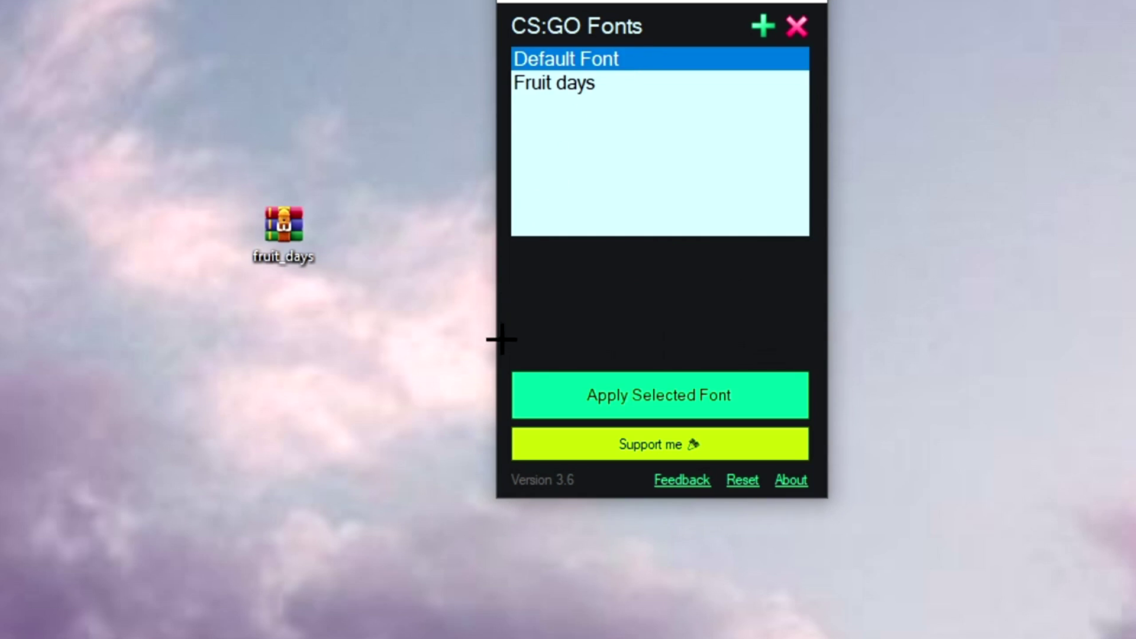
click(744, 393)
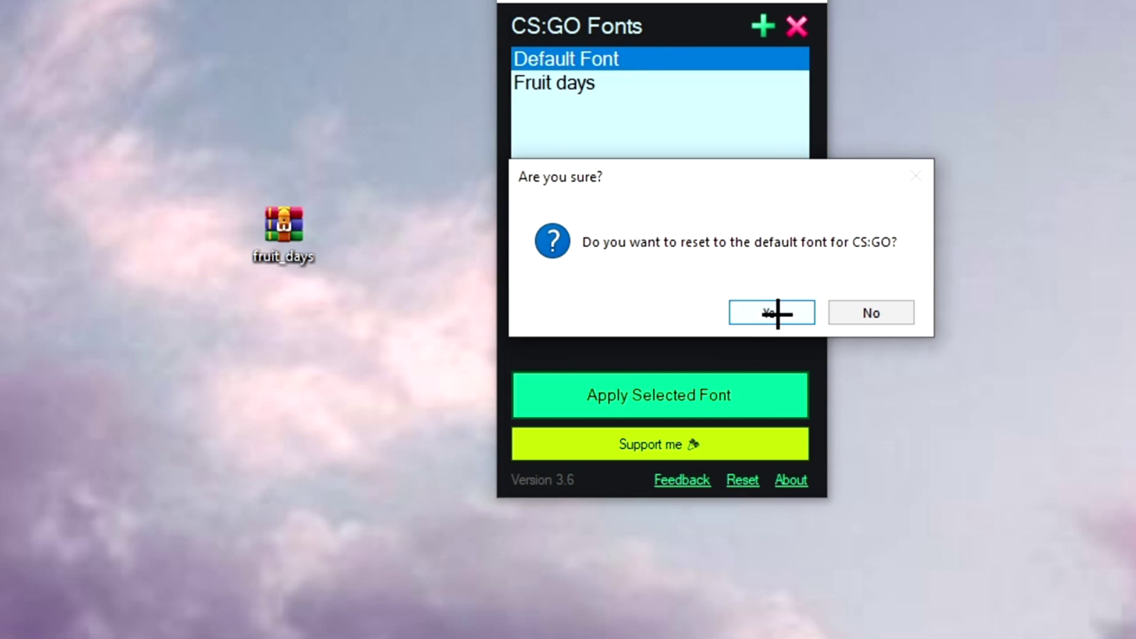
click(774, 315)
click(826, 315)
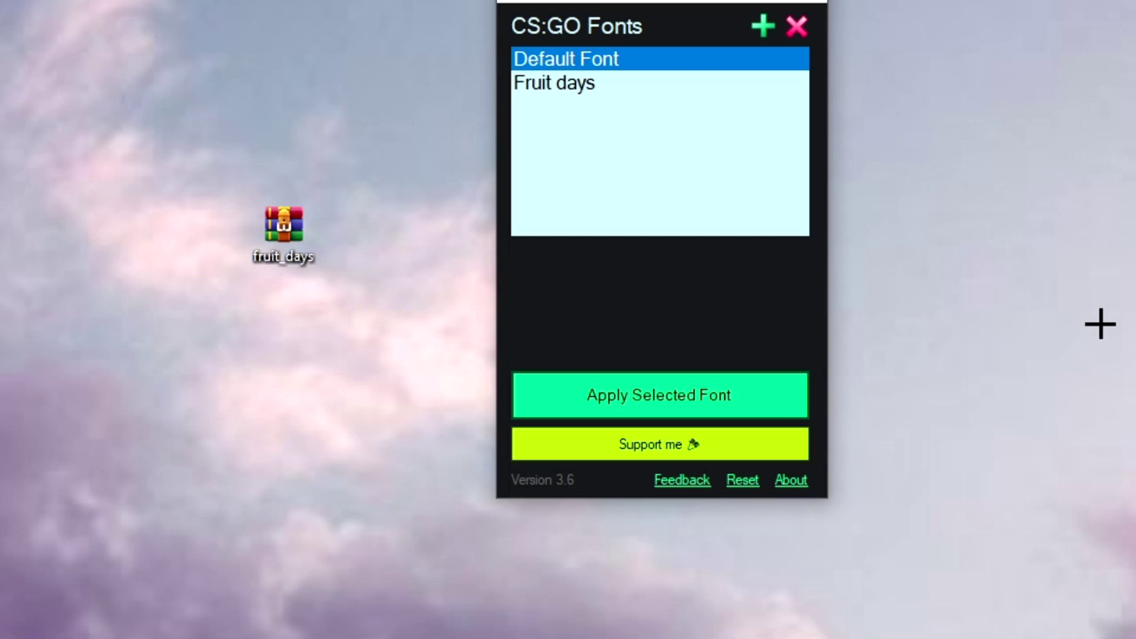